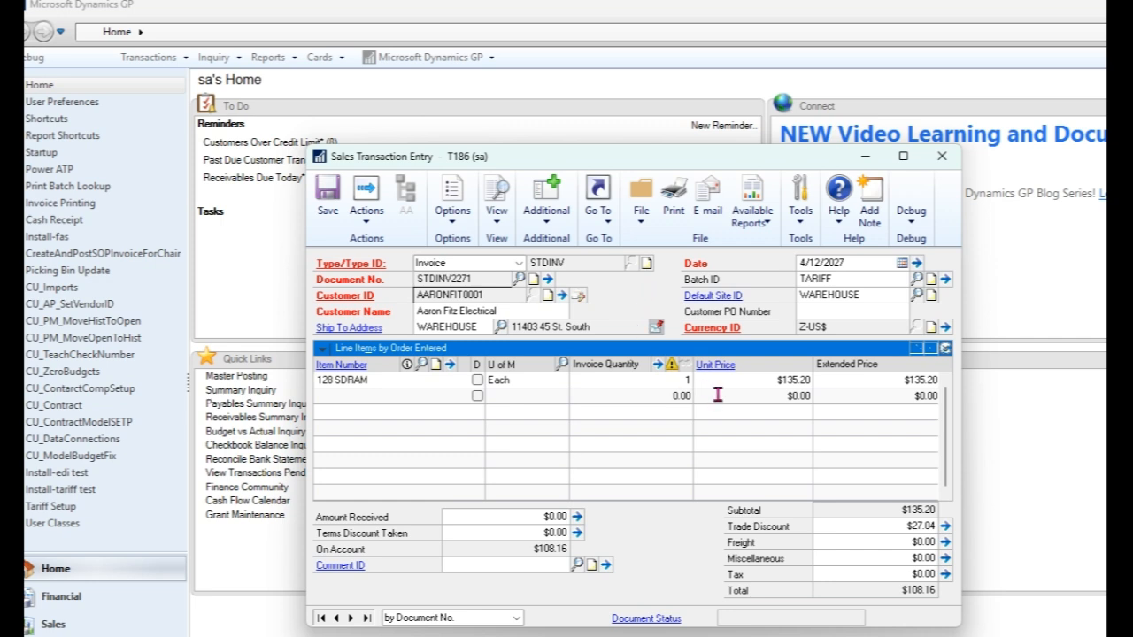
Step: Recalculate the tariff on the sales invoice
{"action": "left_click", "coordinate": [792, 395]}
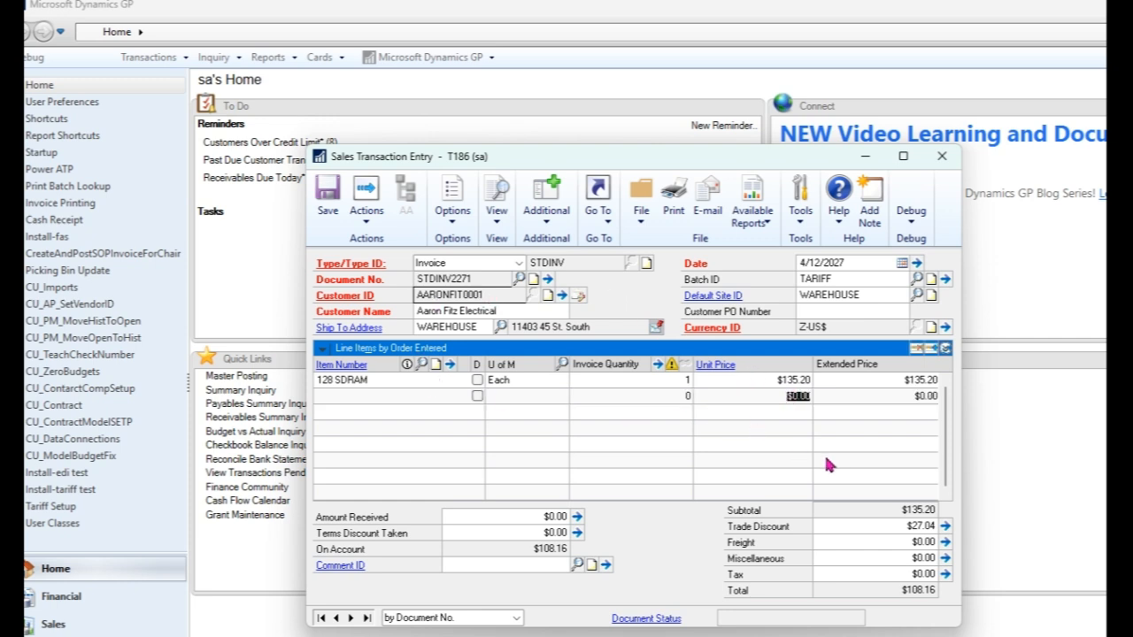
{"action": "left_click", "coordinate": [894, 558]}
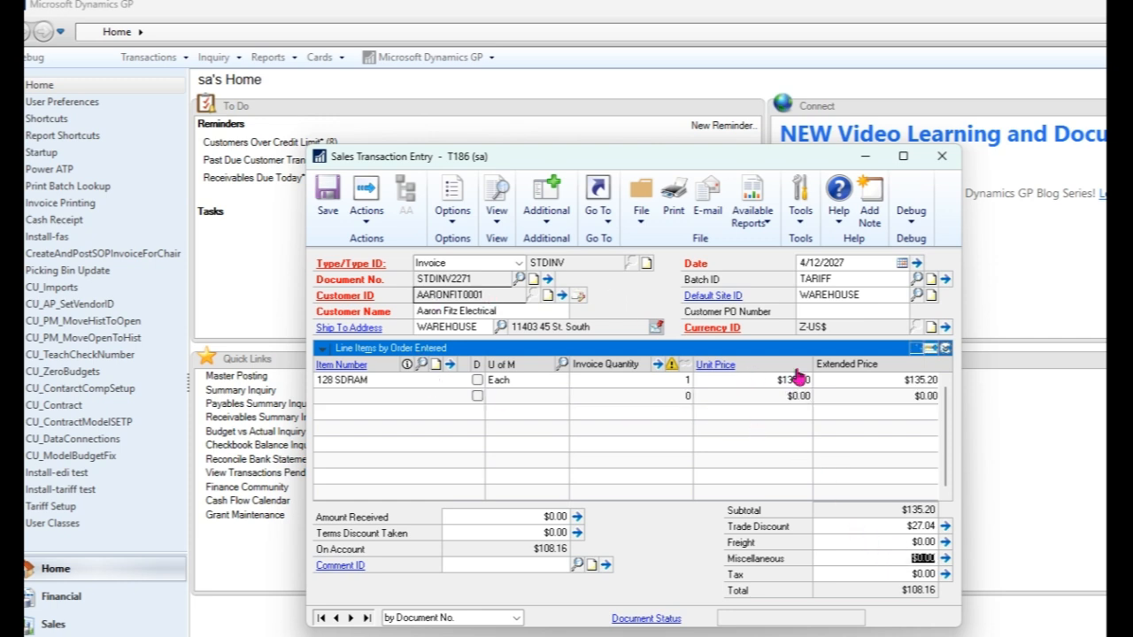
{"action": "left_click", "coordinate": [545, 195]}
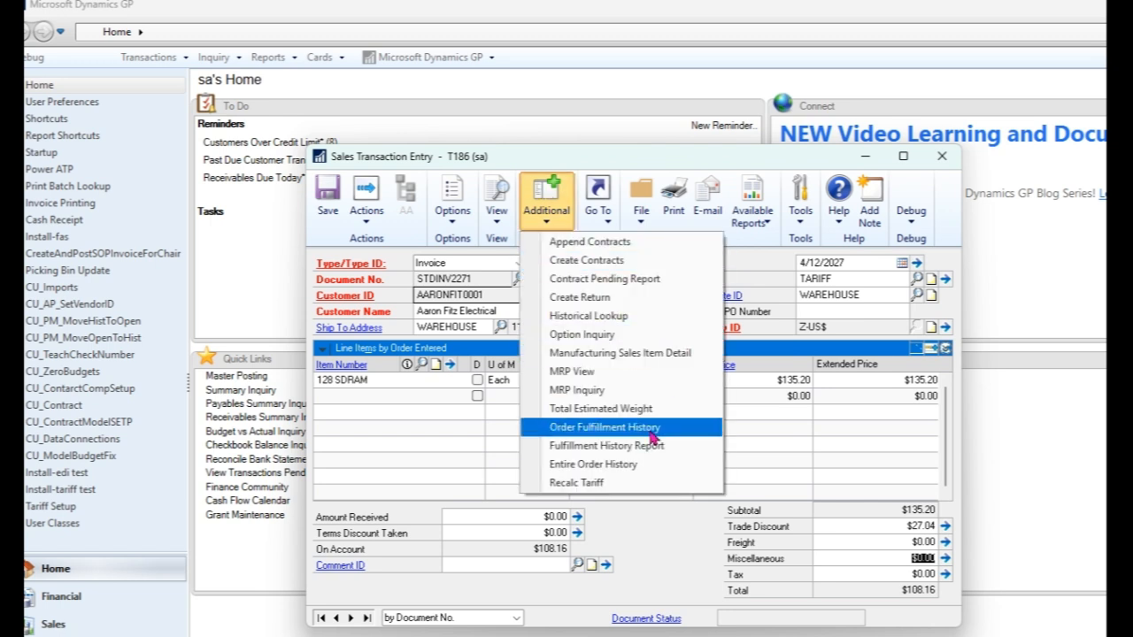
{"action": "left_click", "coordinate": [619, 484]}
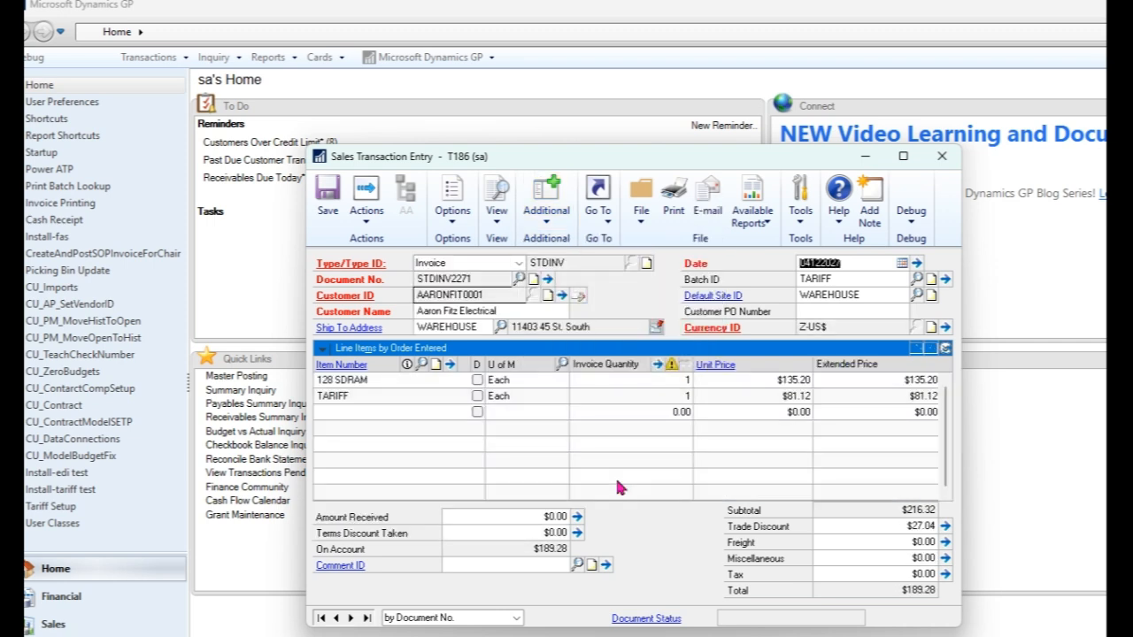
Step: Delete the TARIFF line item from the invoice's line items
{"action": "left_click", "coordinate": [633, 398]}
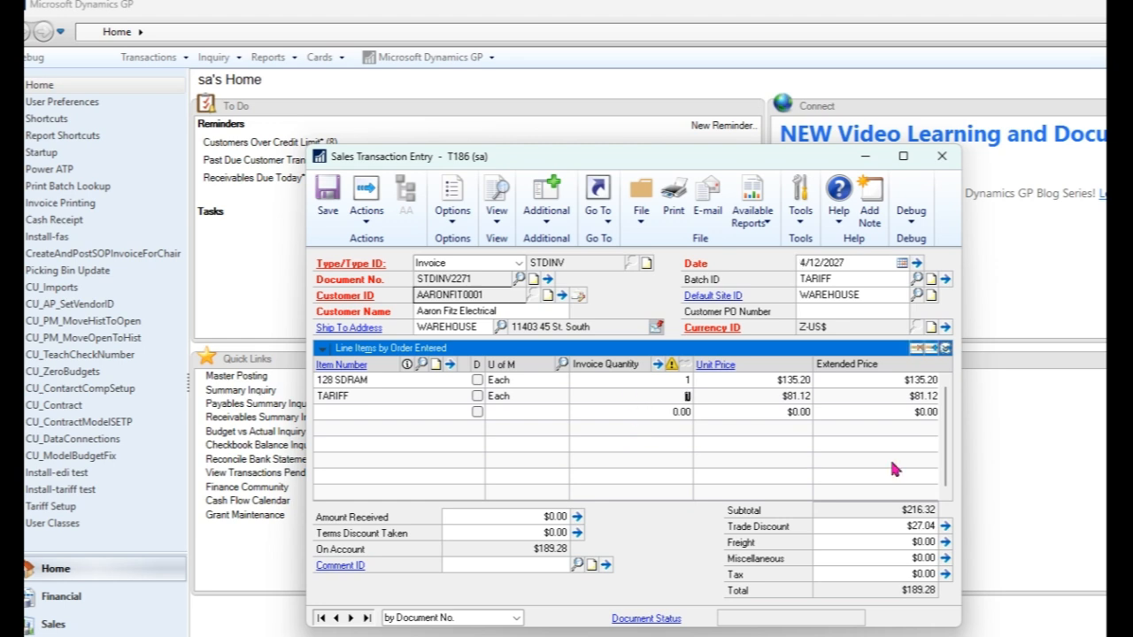
{"action": "left_click", "coordinate": [337, 396]}
{"action": "left_click", "coordinate": [920, 348]}
{"action": "left_click", "coordinate": [556, 373]}
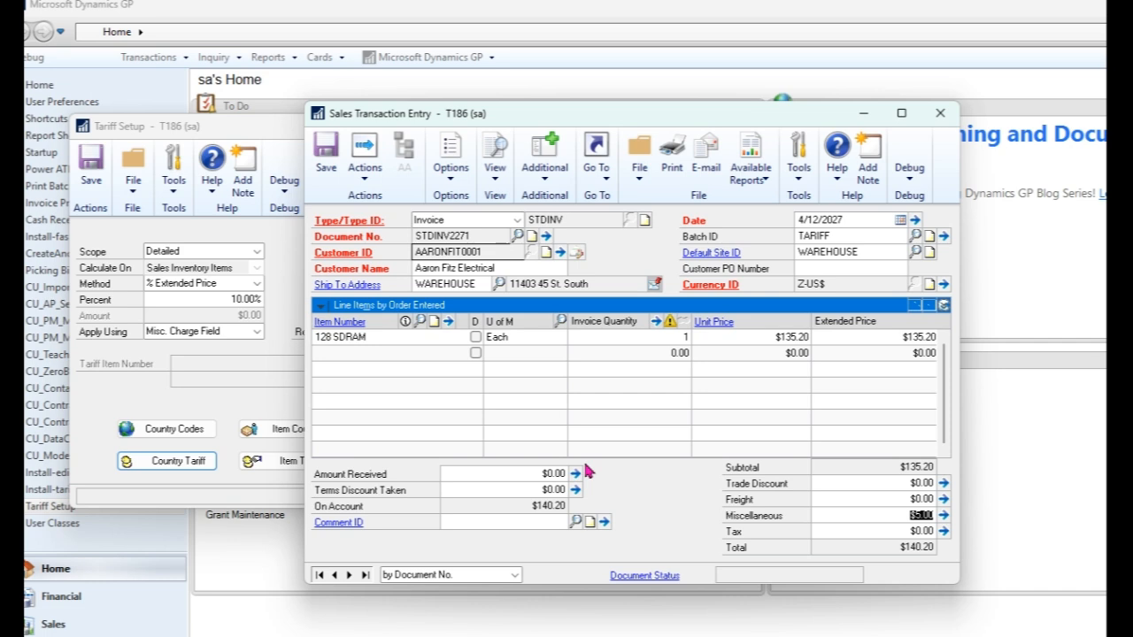
Step: Open the country tariff details and set the CN multiplier to 20%
{"action": "left_click", "coordinate": [134, 432]}
{"action": "left_click", "coordinate": [169, 462]}
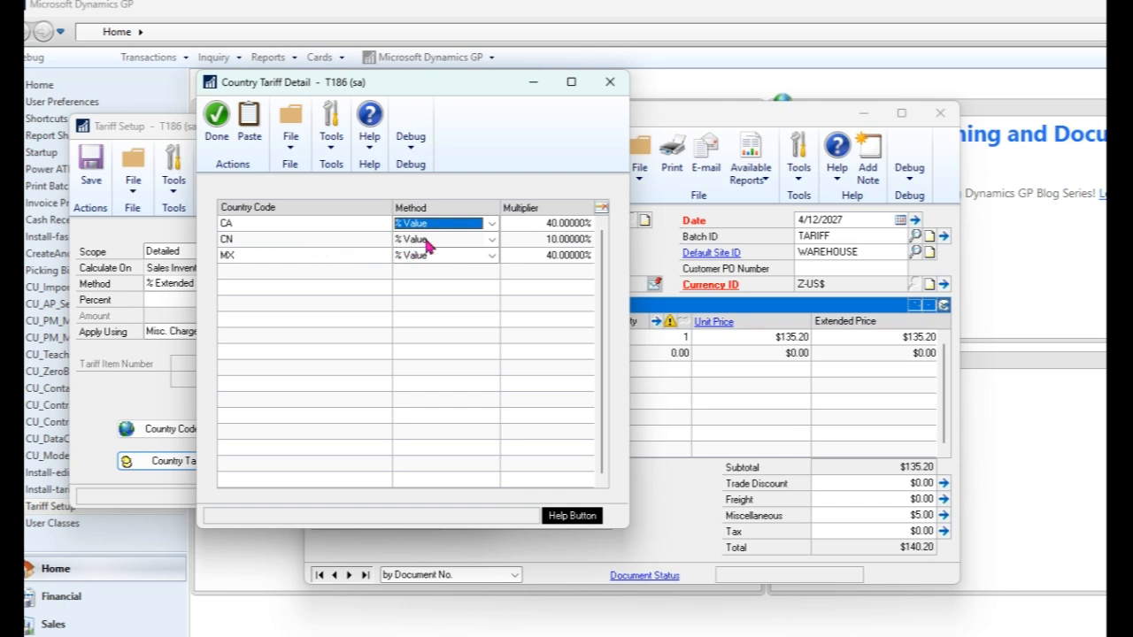
{"action": "left_click", "coordinate": [534, 239]}
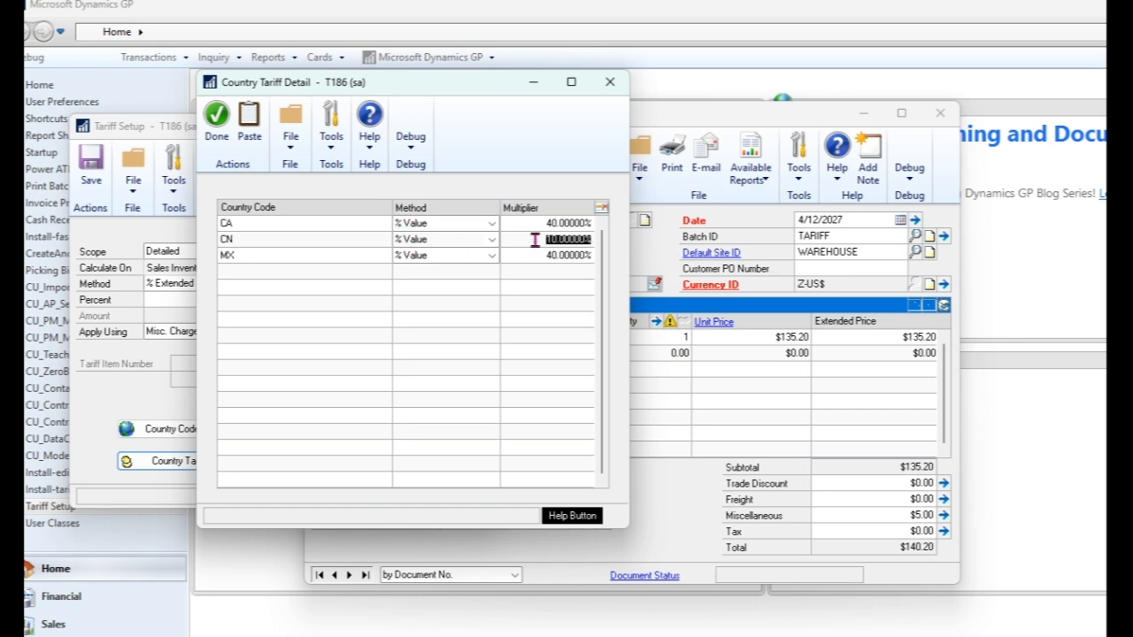
{"action": "type", "text": "20"}
{"action": "key", "text": "Tab"}
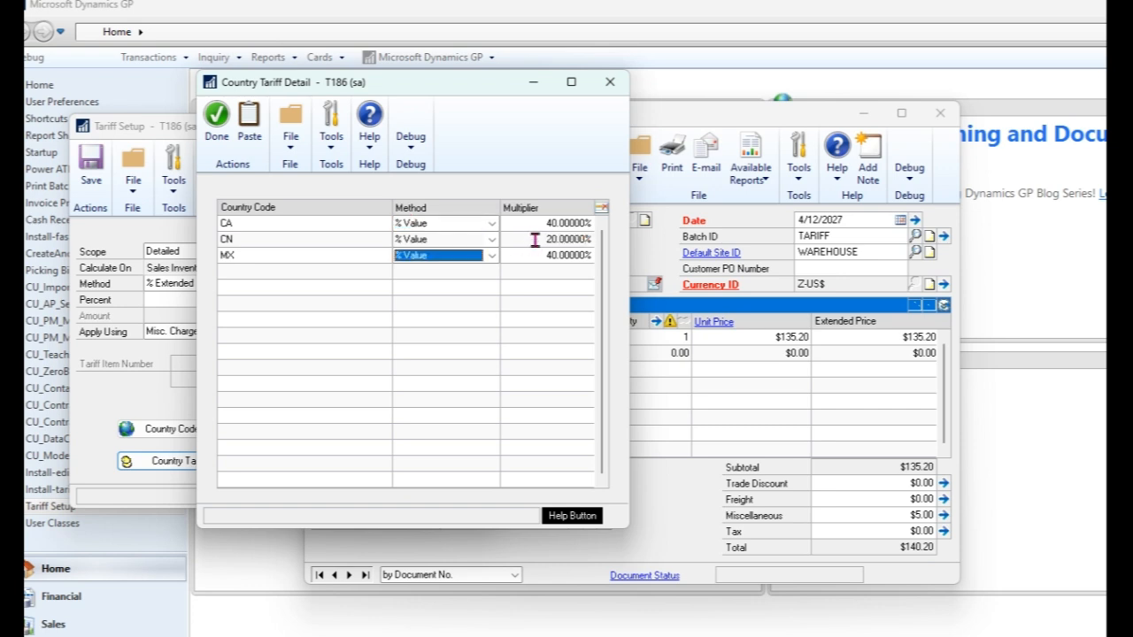
{"action": "left_click", "coordinate": [215, 127]}
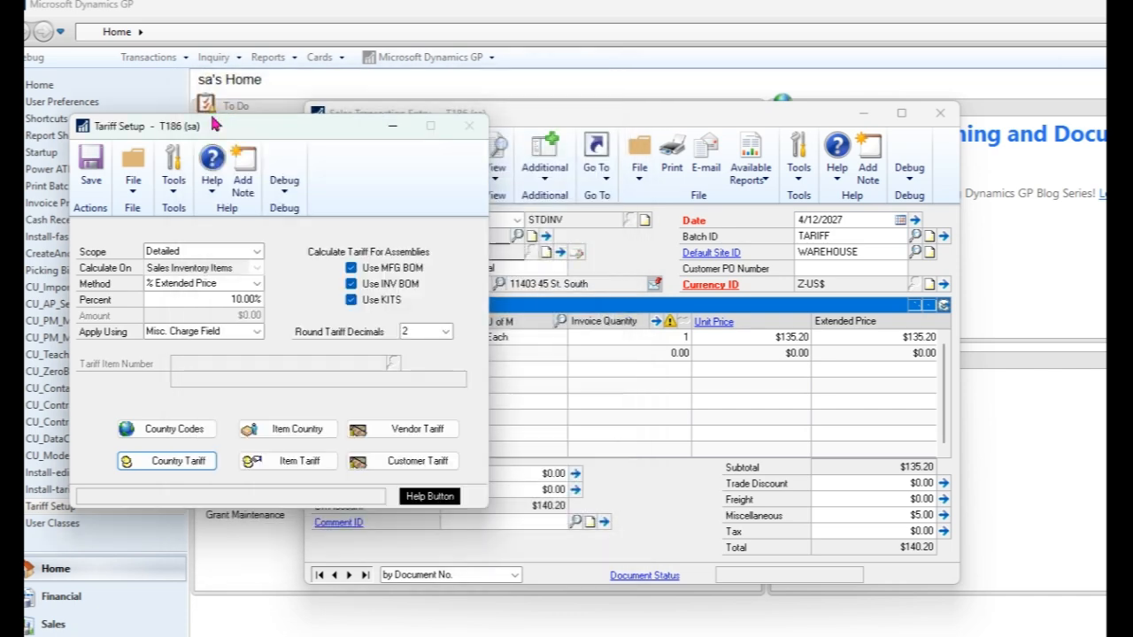
Step: Review the item country-of-origin list, then recalculate the tariff on the invoice
{"action": "left_click", "coordinate": [297, 430]}
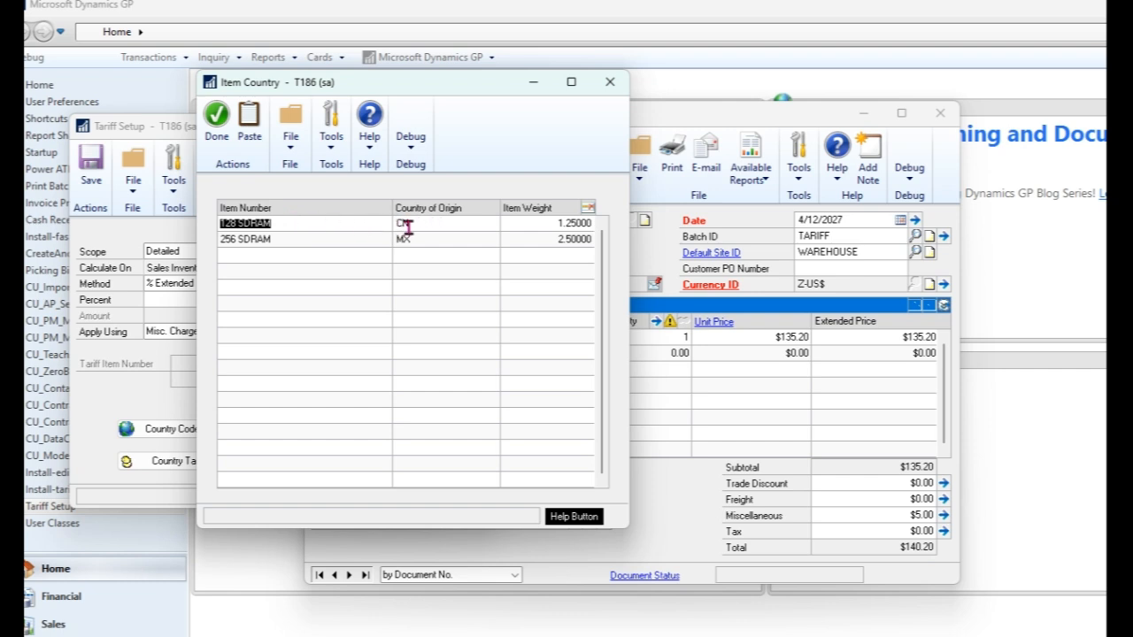
{"action": "left_click", "coordinate": [216, 124]}
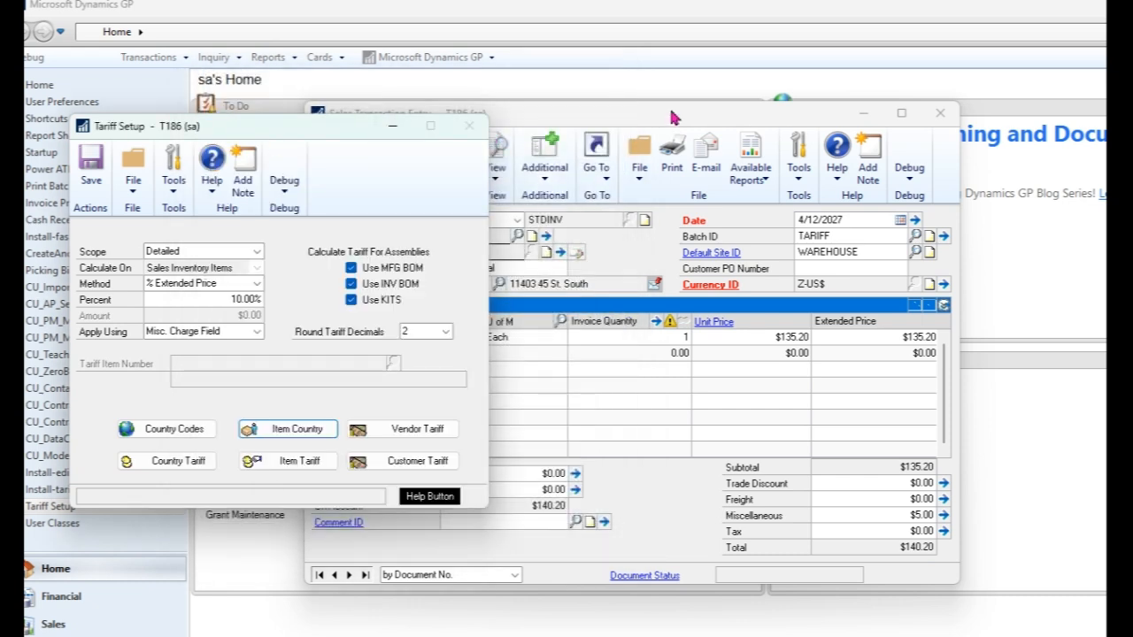
{"action": "left_click", "coordinate": [672, 117]}
{"action": "left_click", "coordinate": [544, 159]}
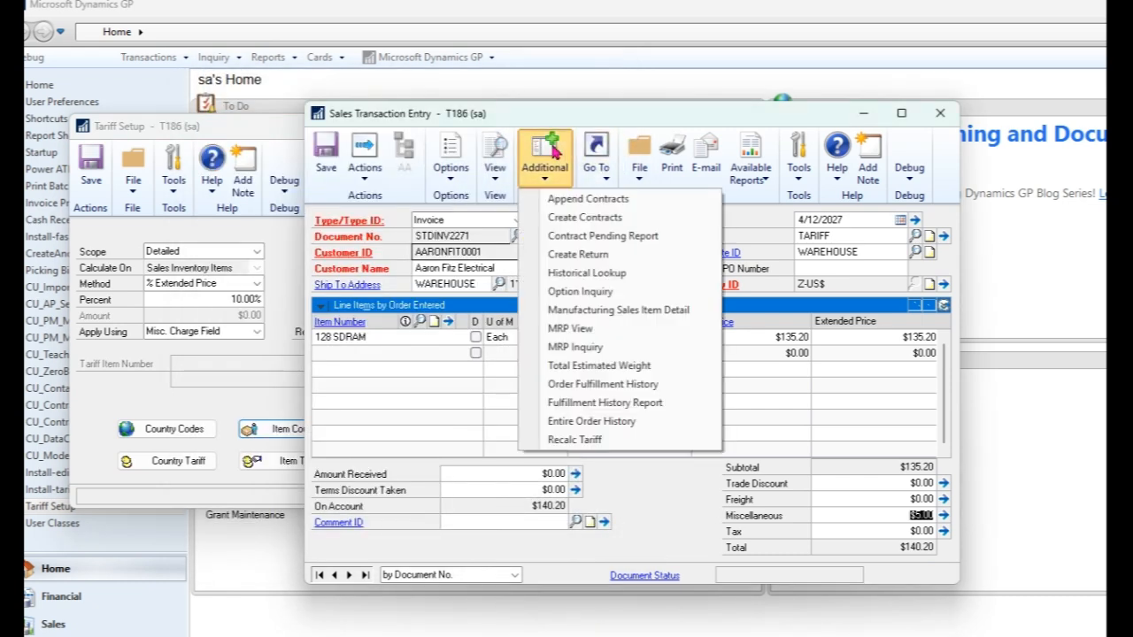
{"action": "left_click", "coordinate": [589, 442]}
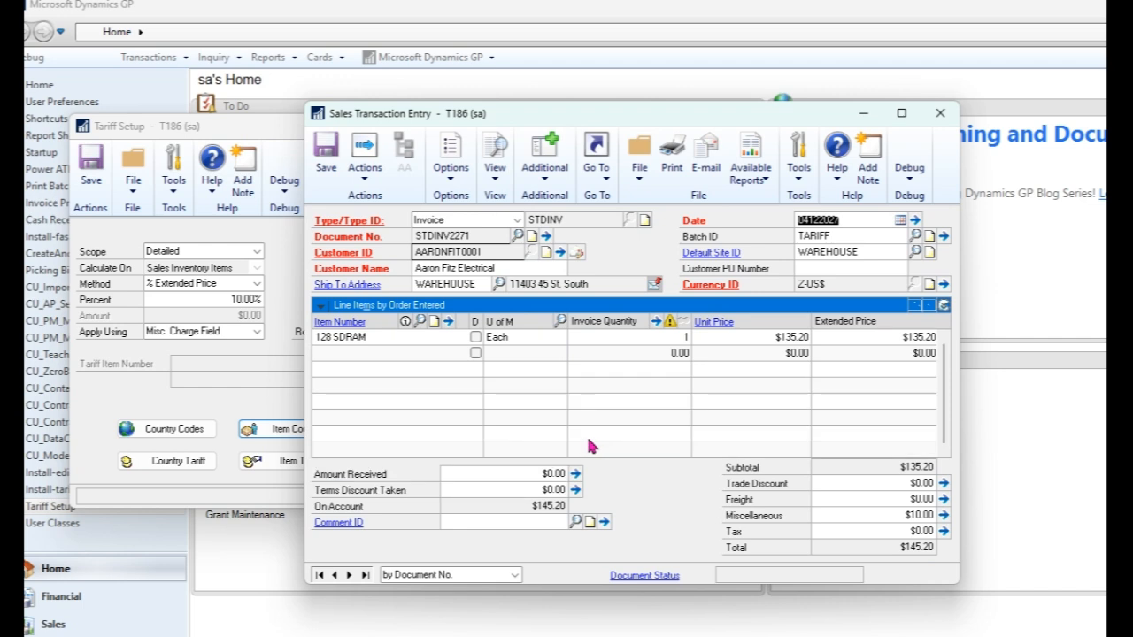
Step: Expand and collapse the 128 SDRAM line details and select the miscellaneous charge
{"action": "left_click", "coordinate": [943, 305]}
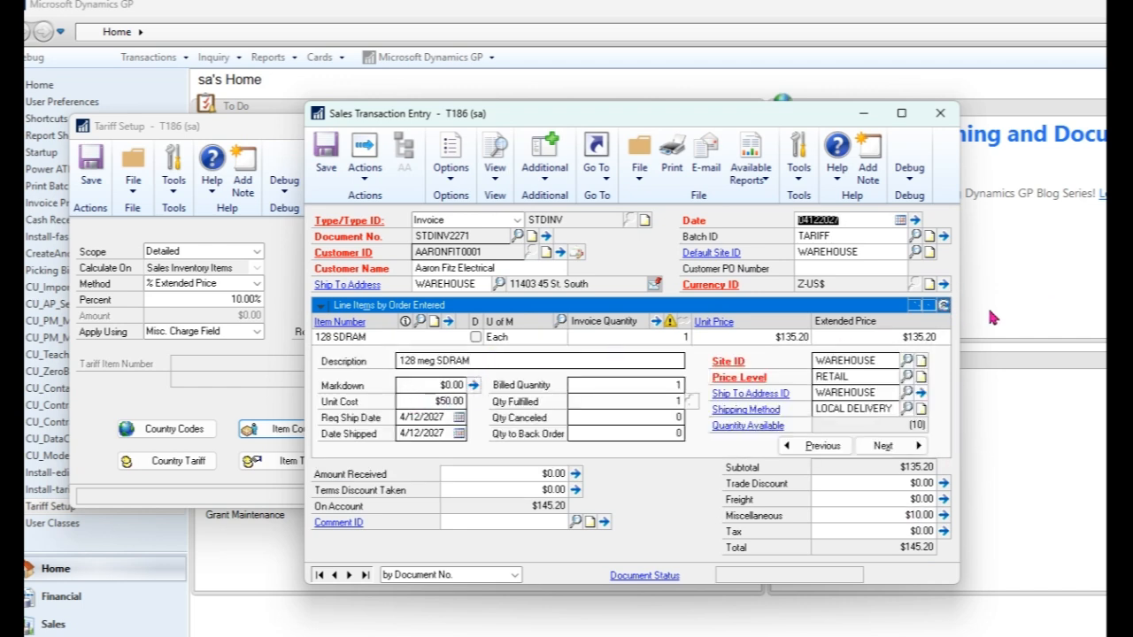
{"action": "left_click", "coordinate": [944, 304]}
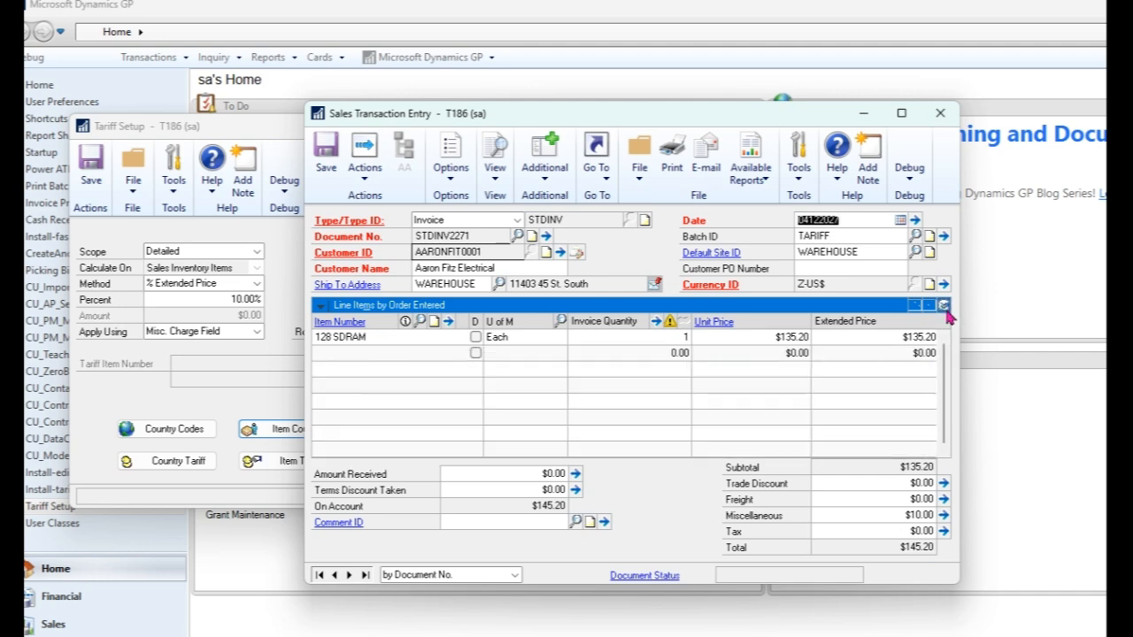
{"action": "left_click", "coordinate": [875, 516]}
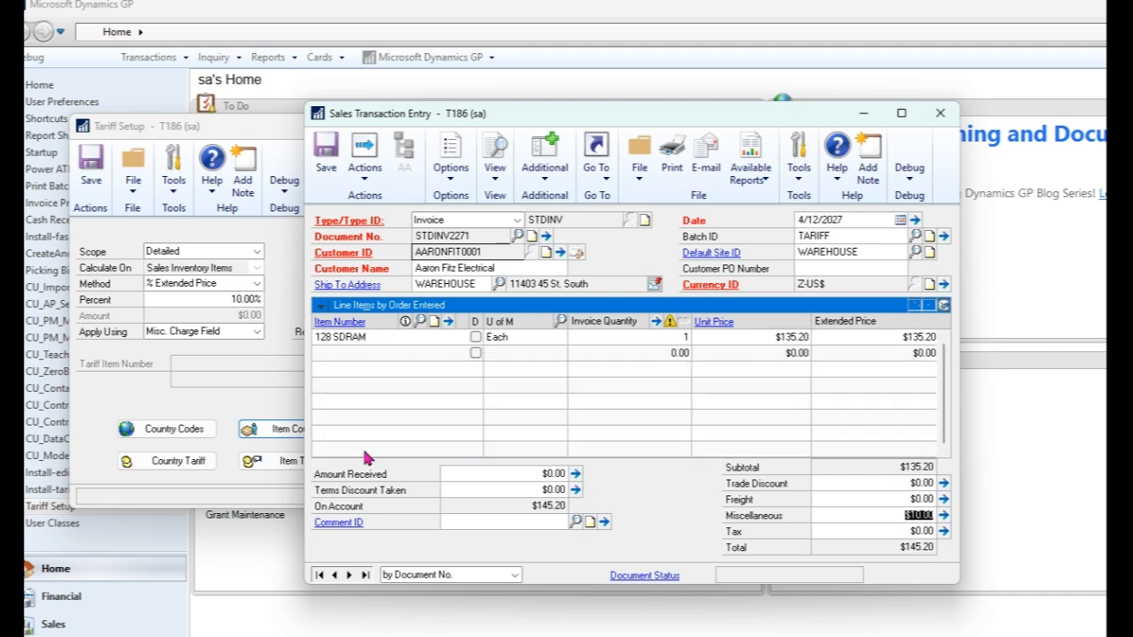
Step: Change the CN country tariff method to % Extended Price with a 10% multiplier
{"action": "left_click", "coordinate": [103, 387]}
{"action": "left_click", "coordinate": [139, 474]}
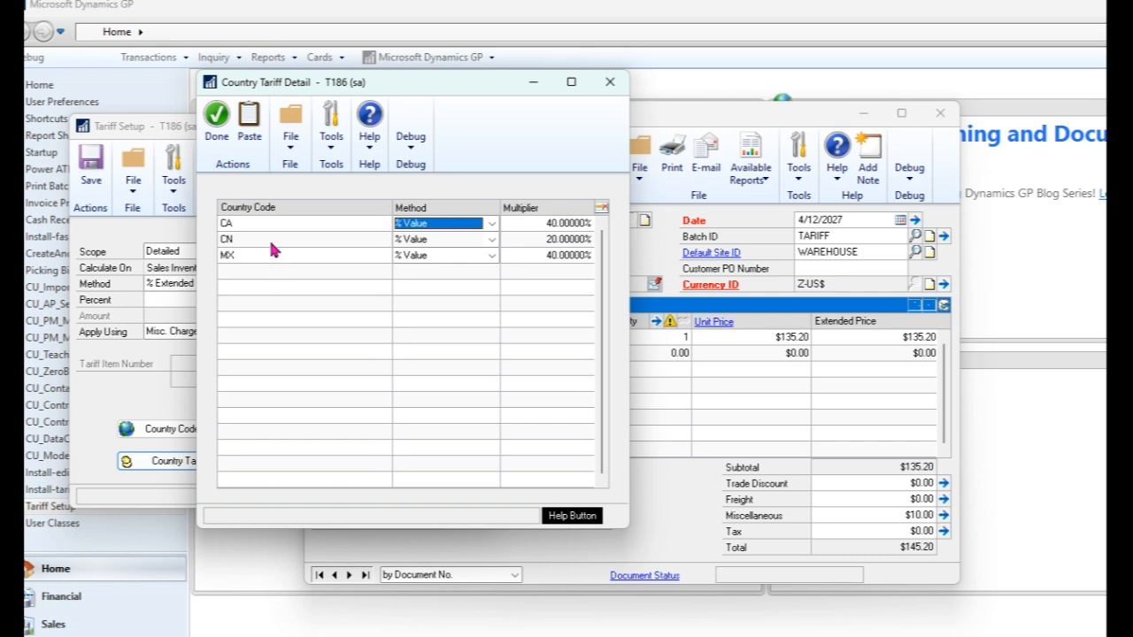
{"action": "left_click", "coordinate": [401, 241]}
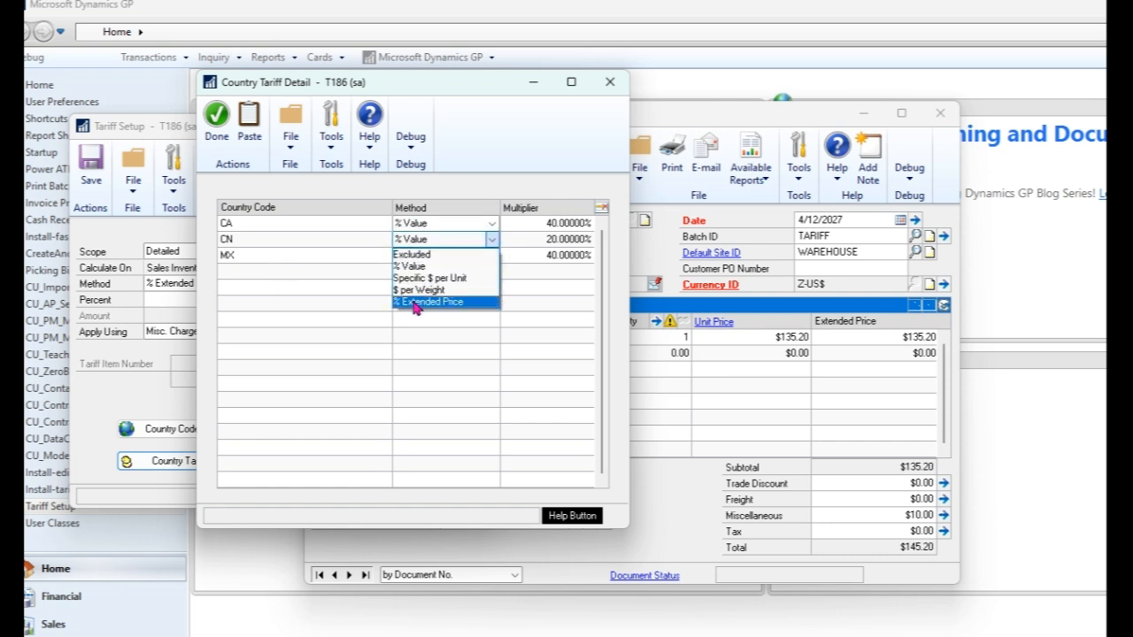
{"action": "left_click", "coordinate": [415, 303]}
{"action": "left_click", "coordinate": [541, 246]}
{"action": "type", "text": "10"}
{"action": "key", "text": "Tab"}
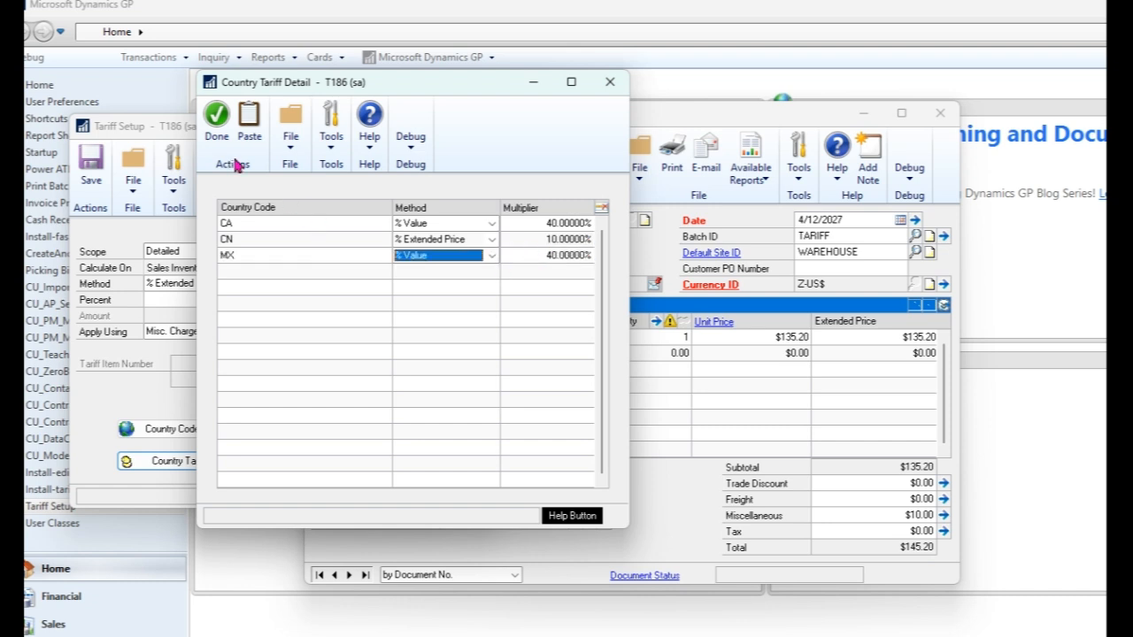
{"action": "left_click", "coordinate": [217, 117]}
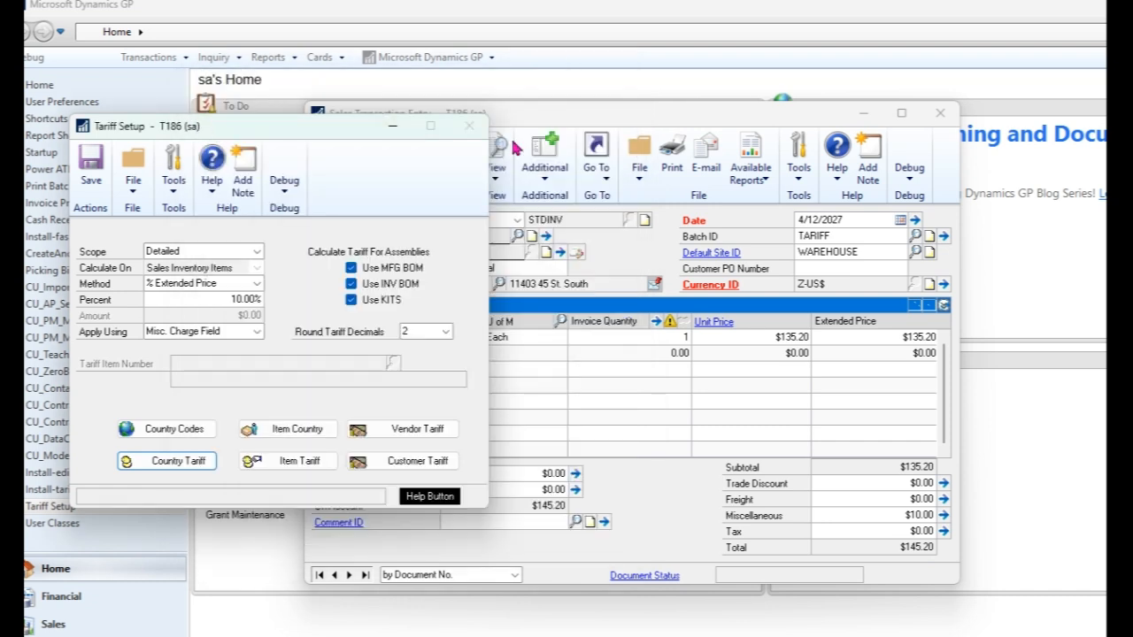
Step: Recalculate the tariff on the invoice and select the miscellaneous charge
{"action": "left_click", "coordinate": [638, 122]}
{"action": "left_click", "coordinate": [545, 161]}
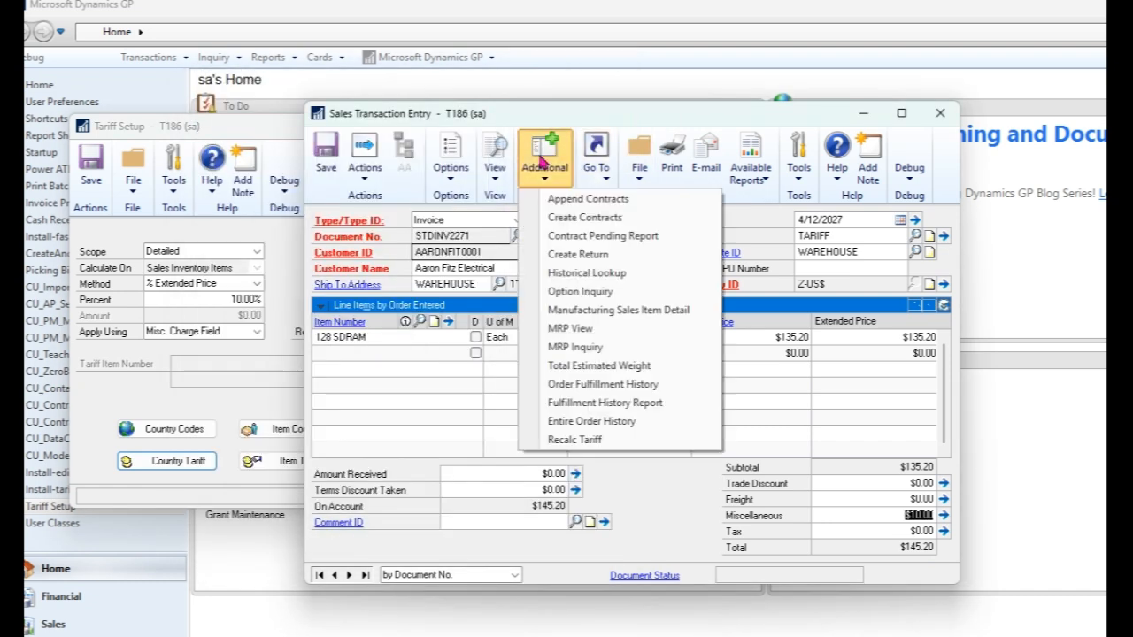
{"action": "left_click", "coordinate": [585, 440]}
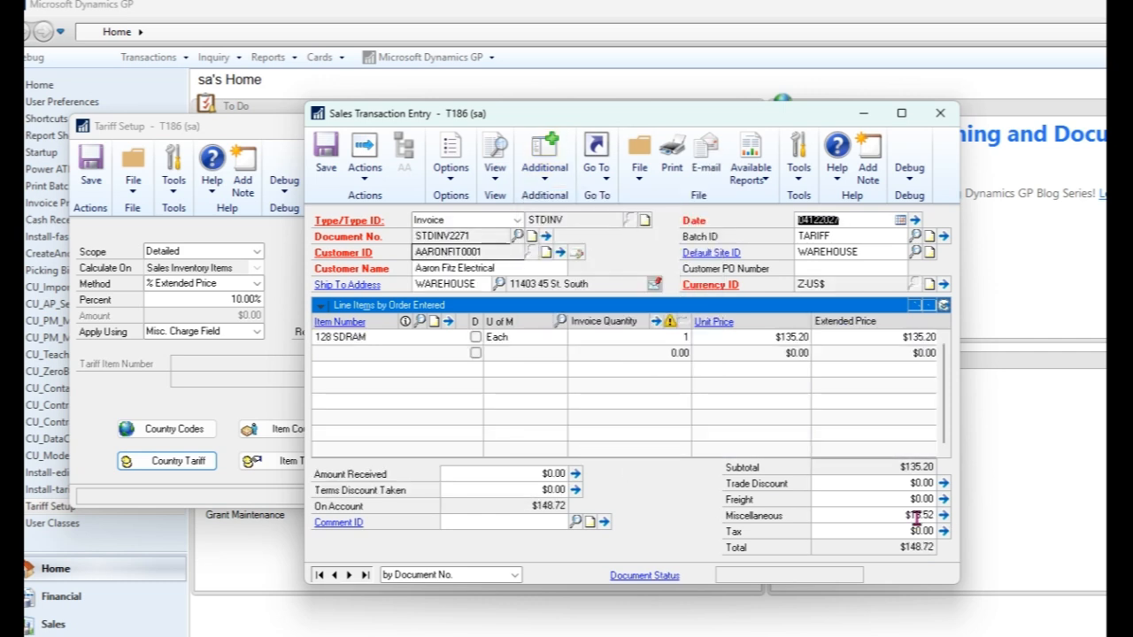
{"action": "left_click", "coordinate": [887, 515]}
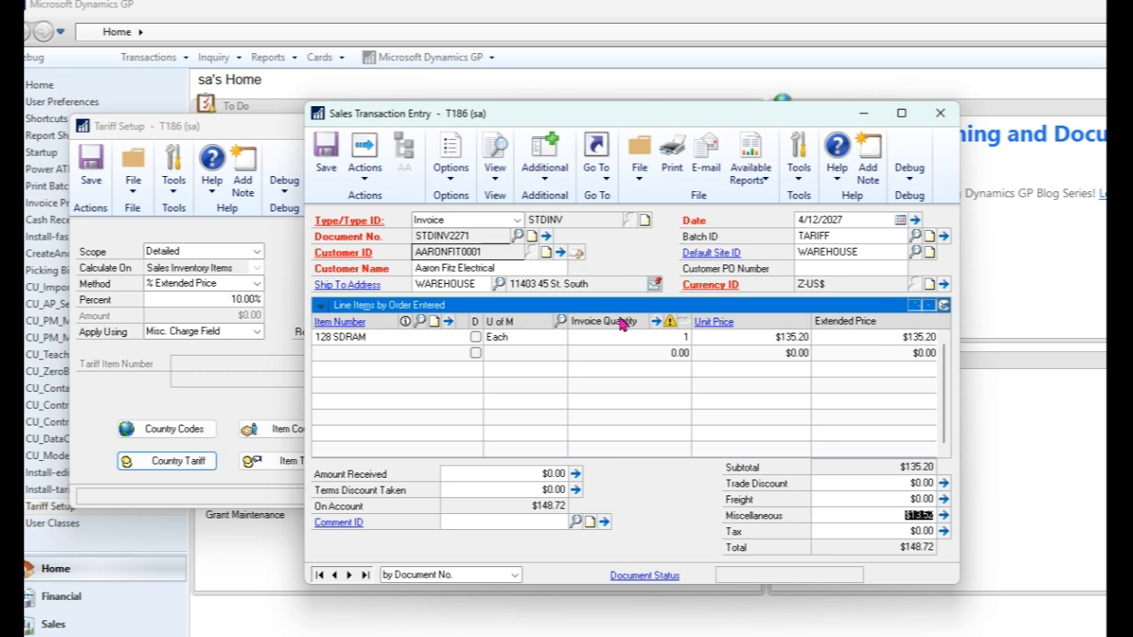
{"action": "left_click", "coordinate": [545, 152]}
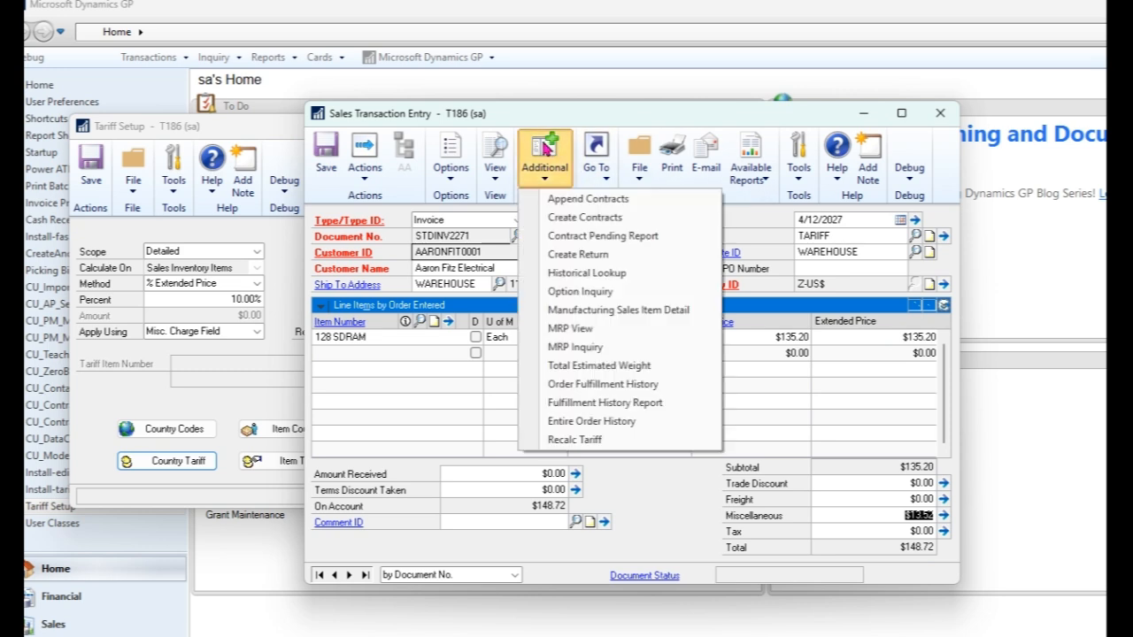
{"action": "left_click", "coordinate": [577, 117]}
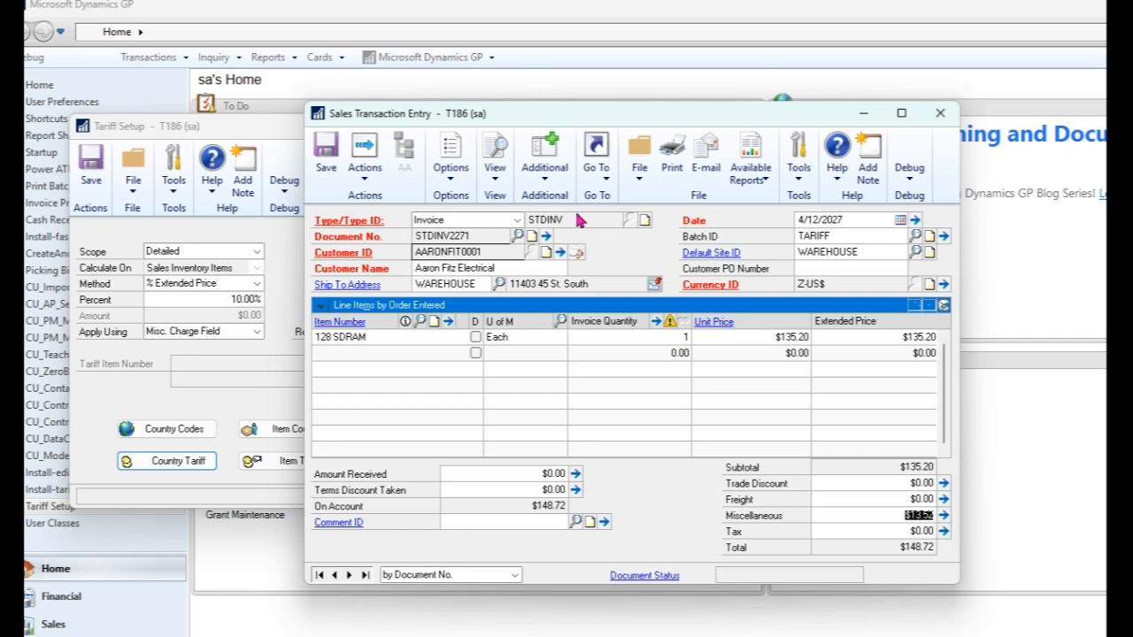
{"action": "double_click", "coordinate": [851, 239]}
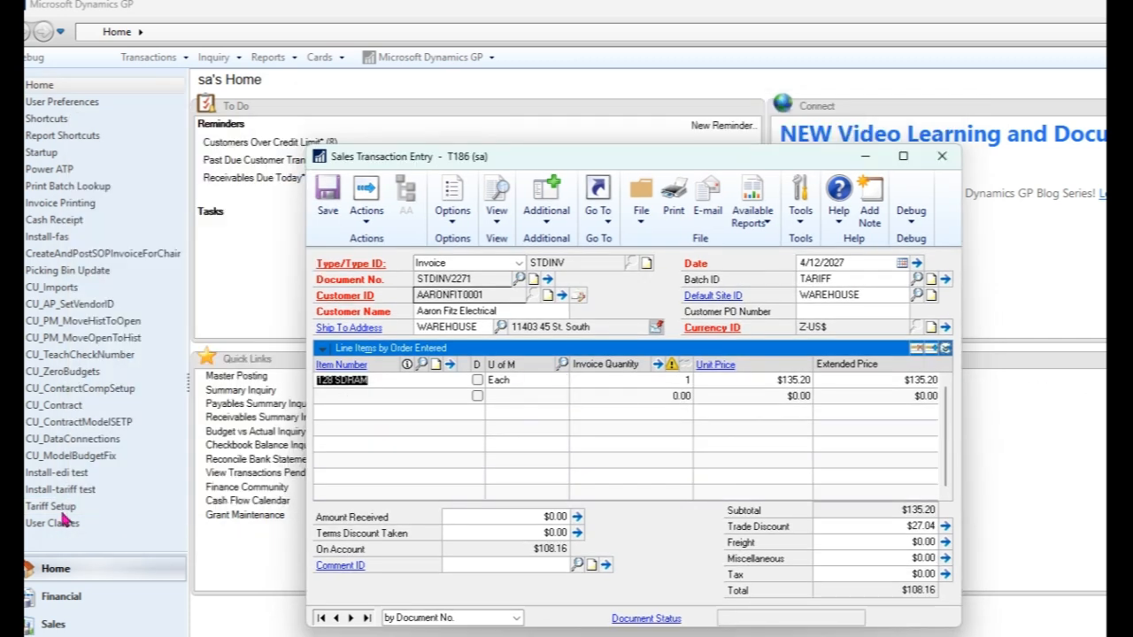
Step: Open Tariff Setup, set Apply Using to Misc. Charge Field, and save
{"action": "left_click", "coordinate": [63, 507]}
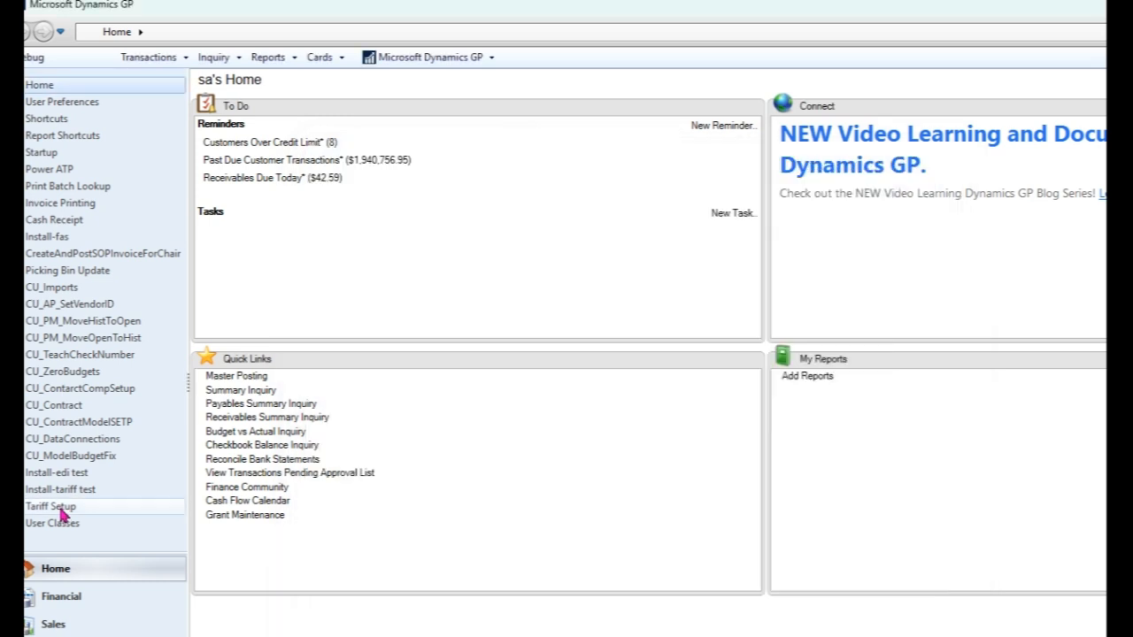
{"action": "left_click_drag", "start_coordinate": [415, 81], "coordinate": [422, 82]}
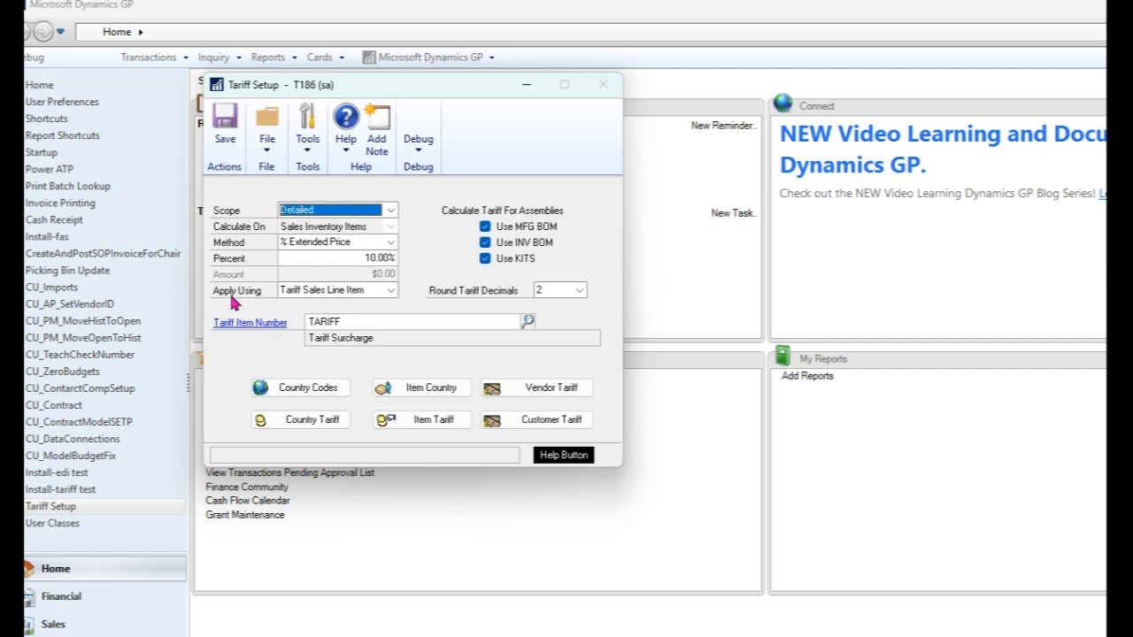
{"action": "left_click", "coordinate": [391, 290]}
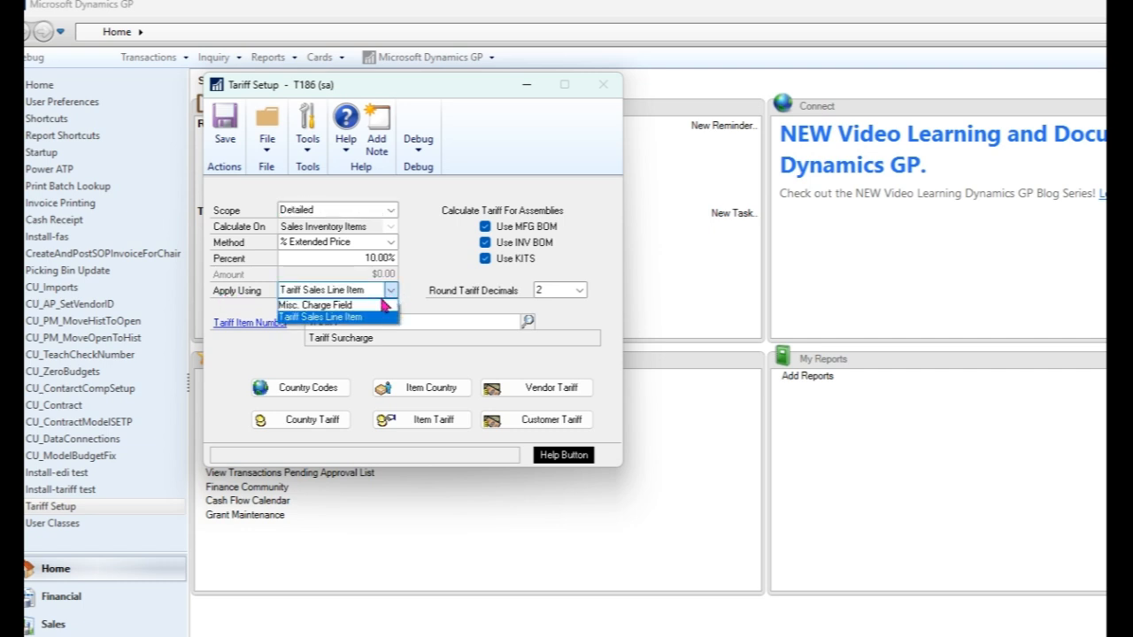
{"action": "left_click", "coordinate": [383, 306]}
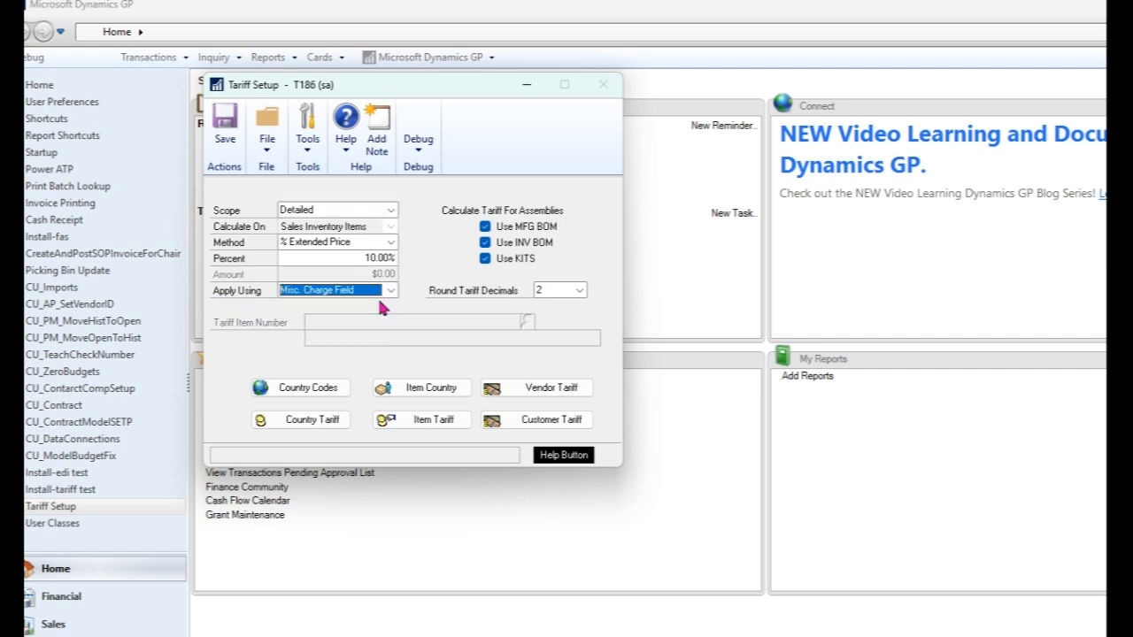
{"action": "left_click", "coordinate": [225, 127]}
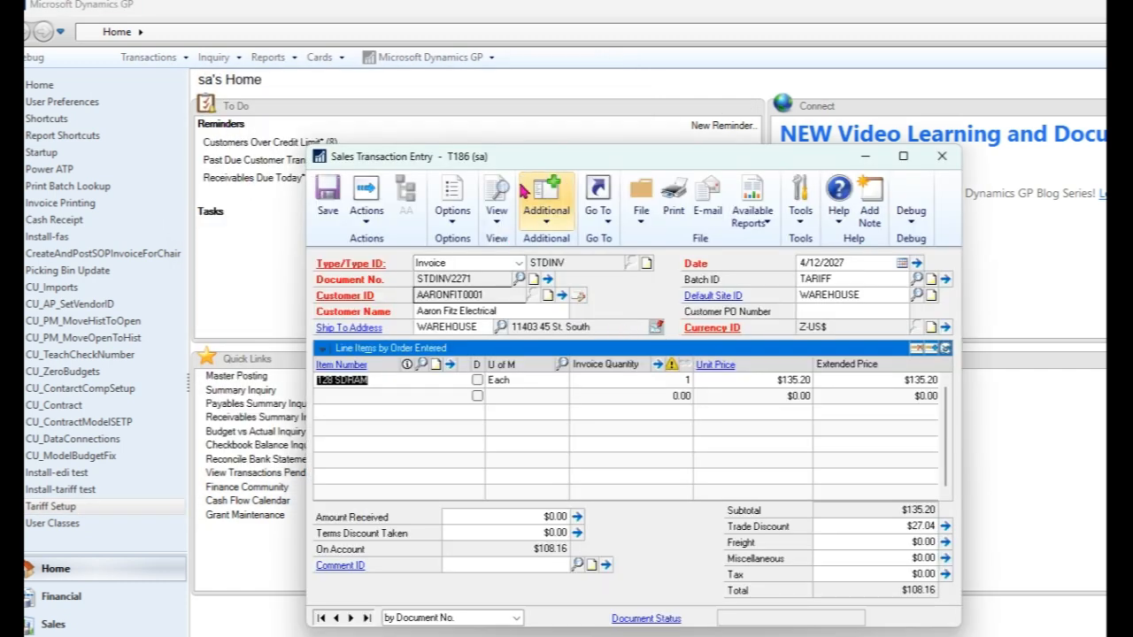
Step: Recalculate the tariff on the invoice and save the transaction
{"action": "left_click", "coordinate": [548, 206]}
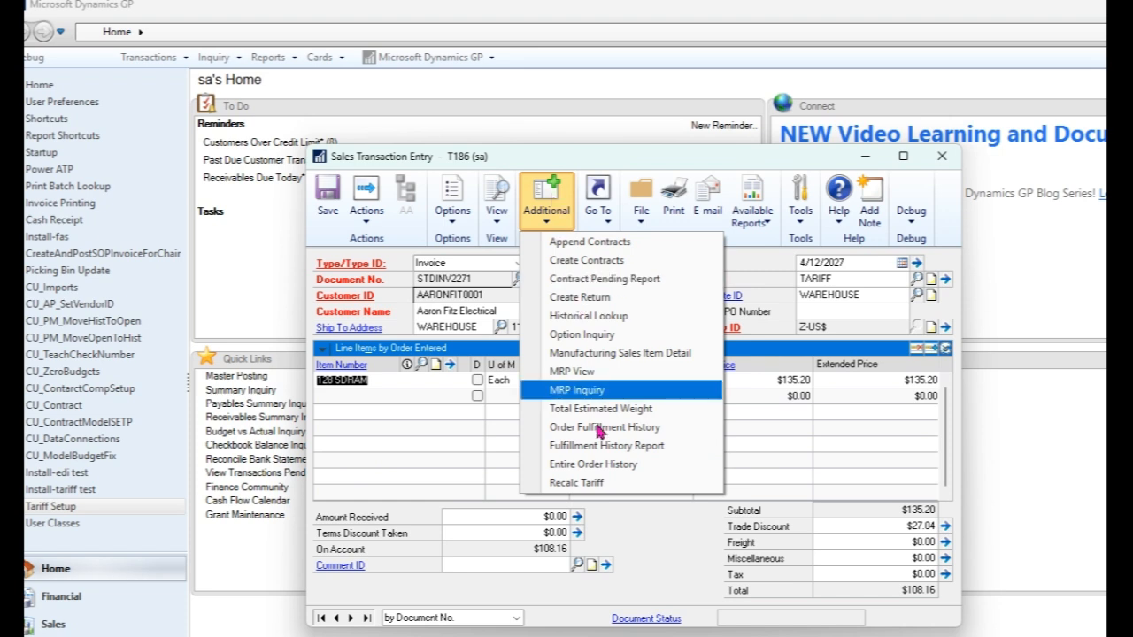
{"action": "left_click", "coordinate": [593, 485]}
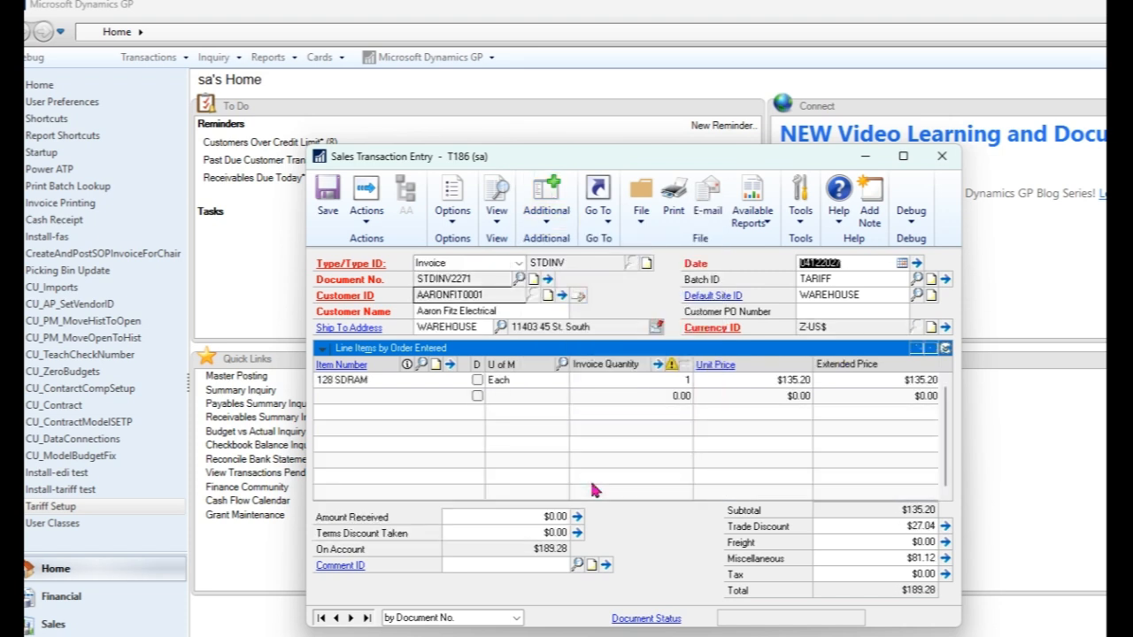
{"action": "left_click", "coordinate": [832, 558]}
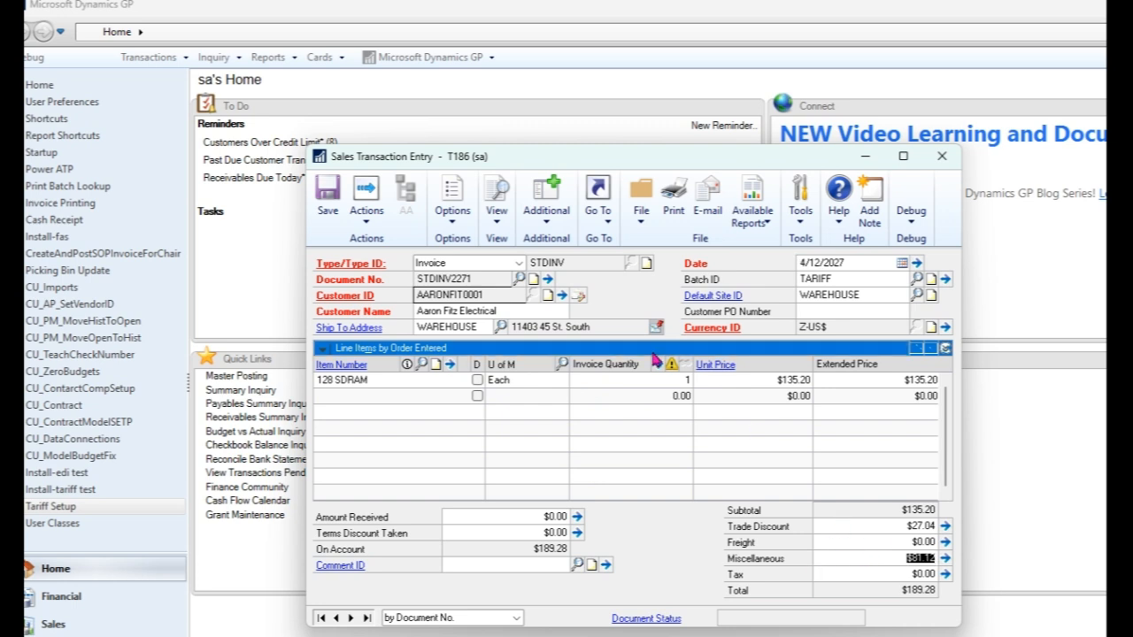
{"action": "left_click", "coordinate": [328, 200]}
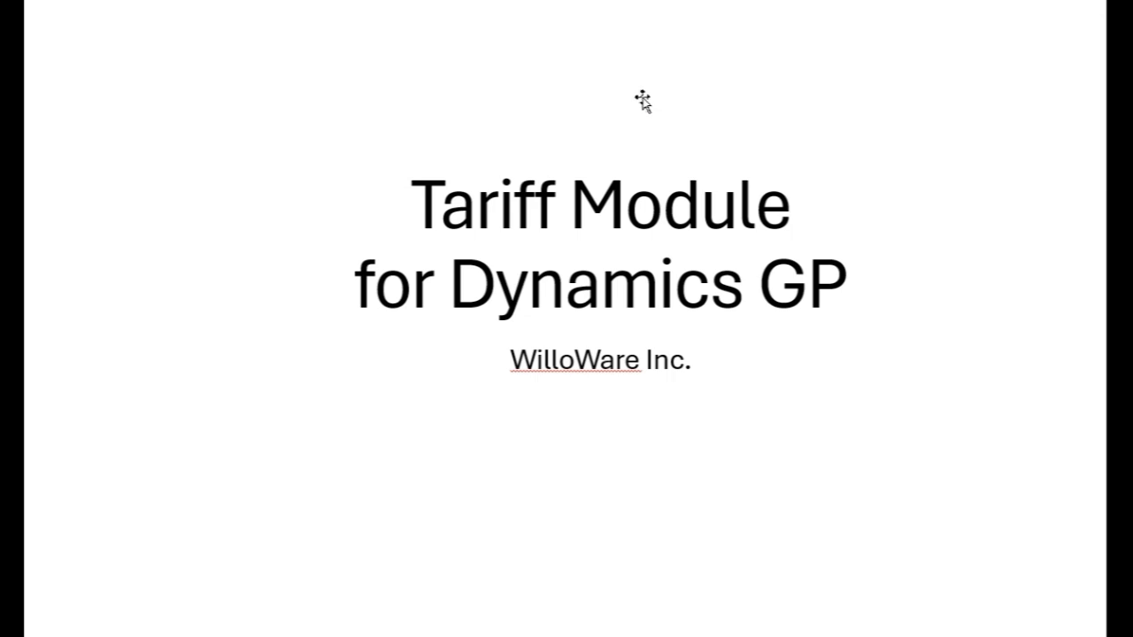
{"action": "key", "text": "Page_Down"}
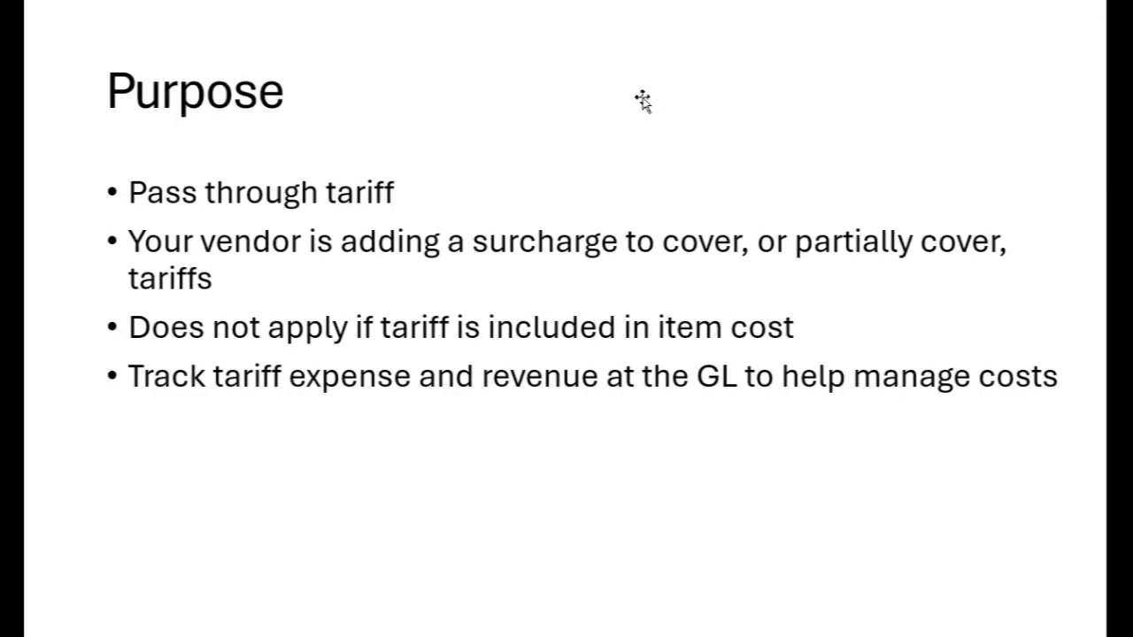